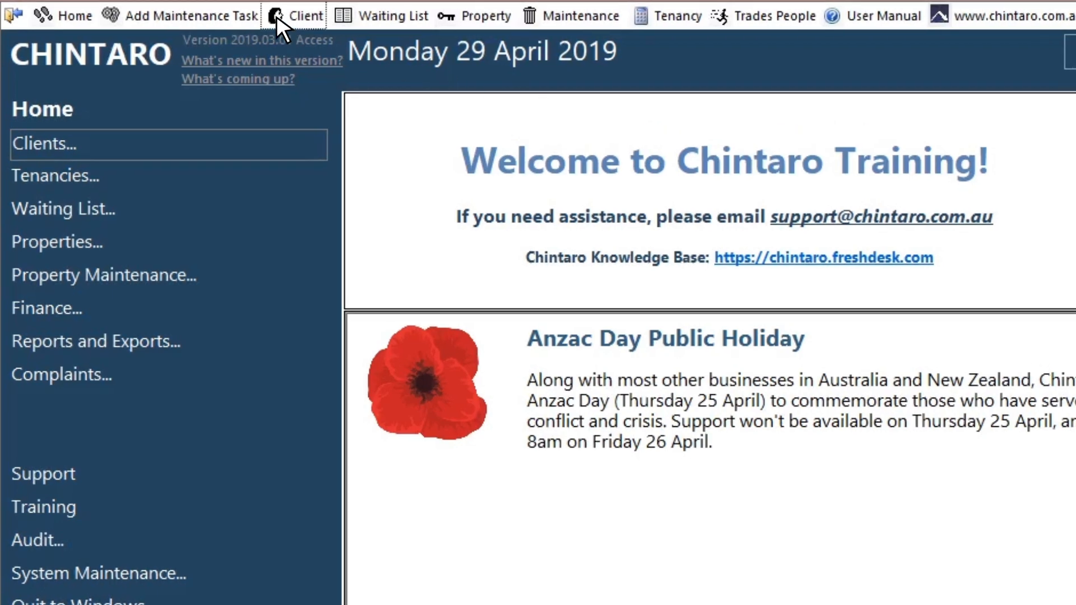
- Open the client list, find the client by surname and open the matching client record
left_click(138, 24)
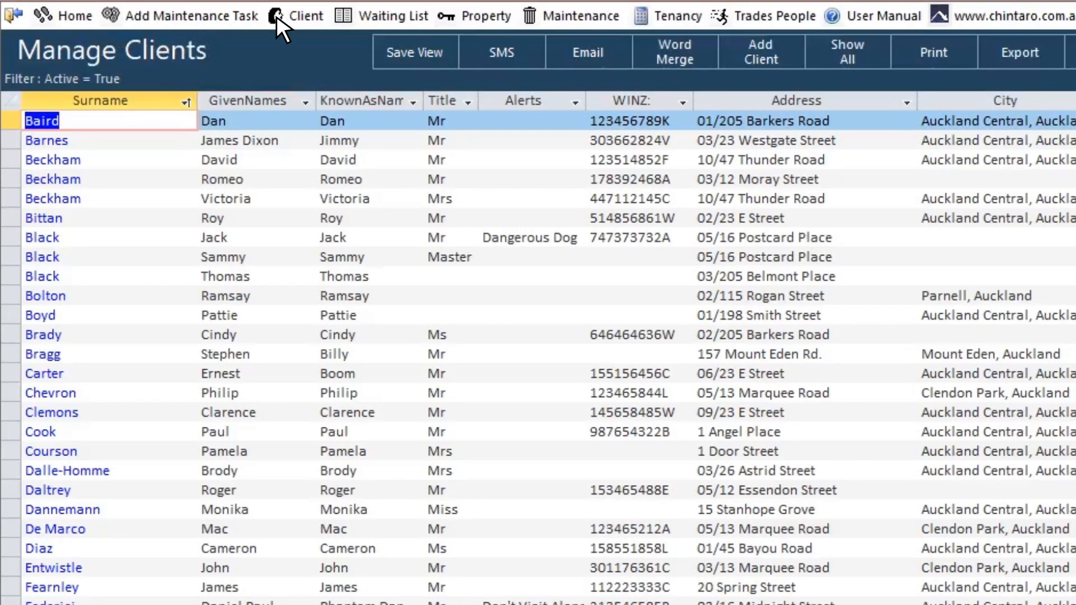
left_click(99, 120)
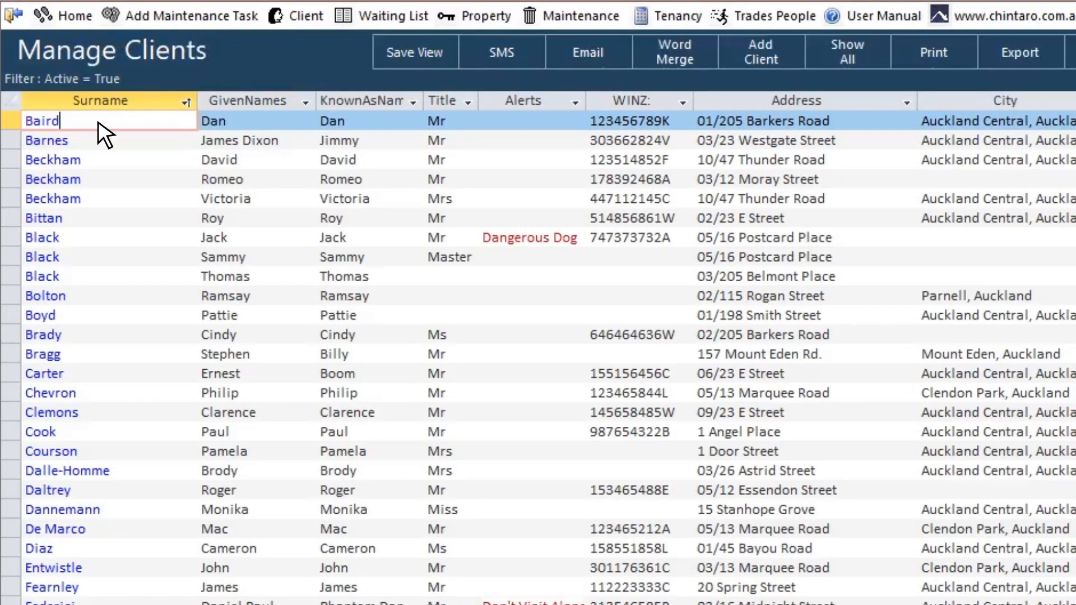
type("Finn")
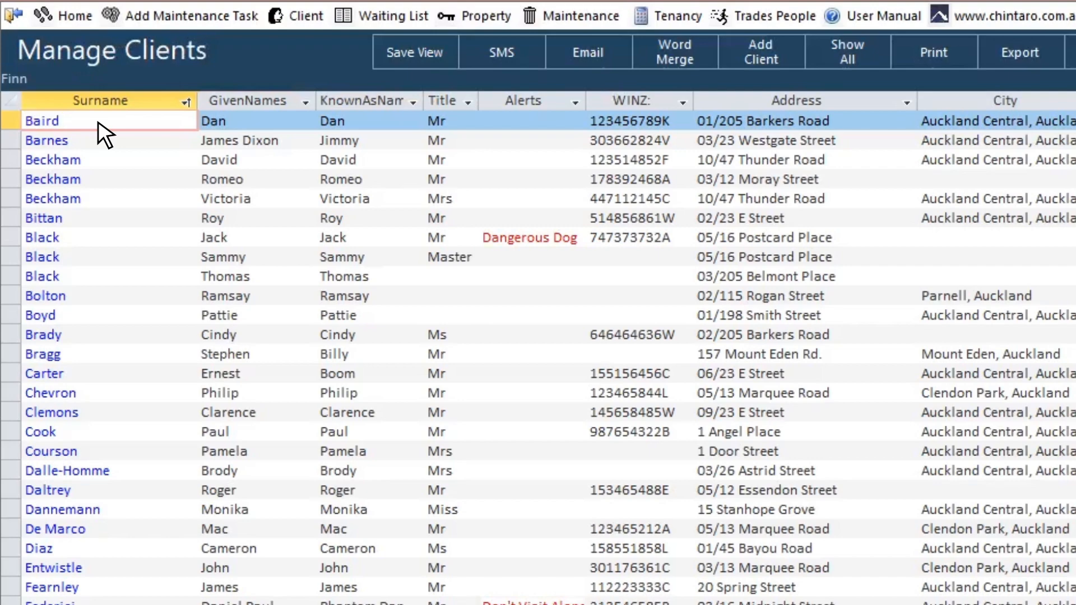
key("Return")
double_click(99, 120)
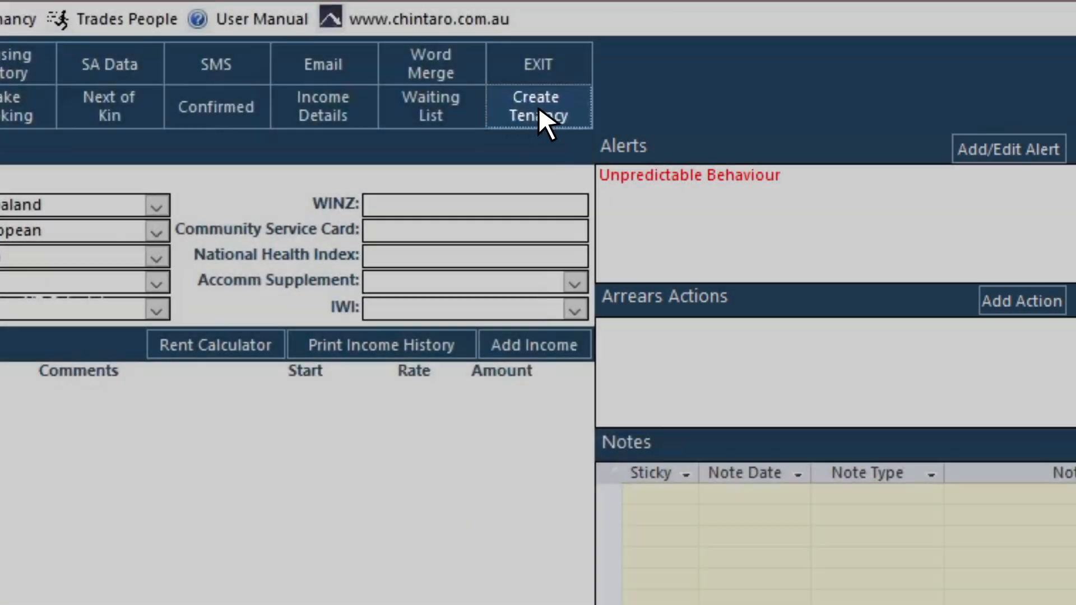
- Create a tenancy for the client and assign it vacant room 01 at Belmont Place 205
left_click(547, 117)
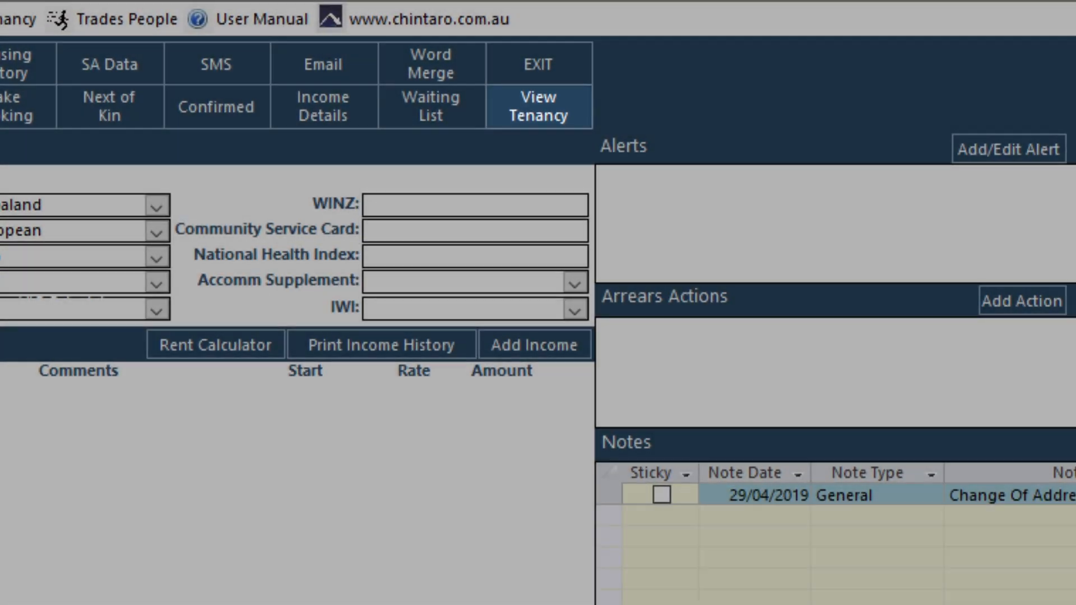
left_click(538, 106)
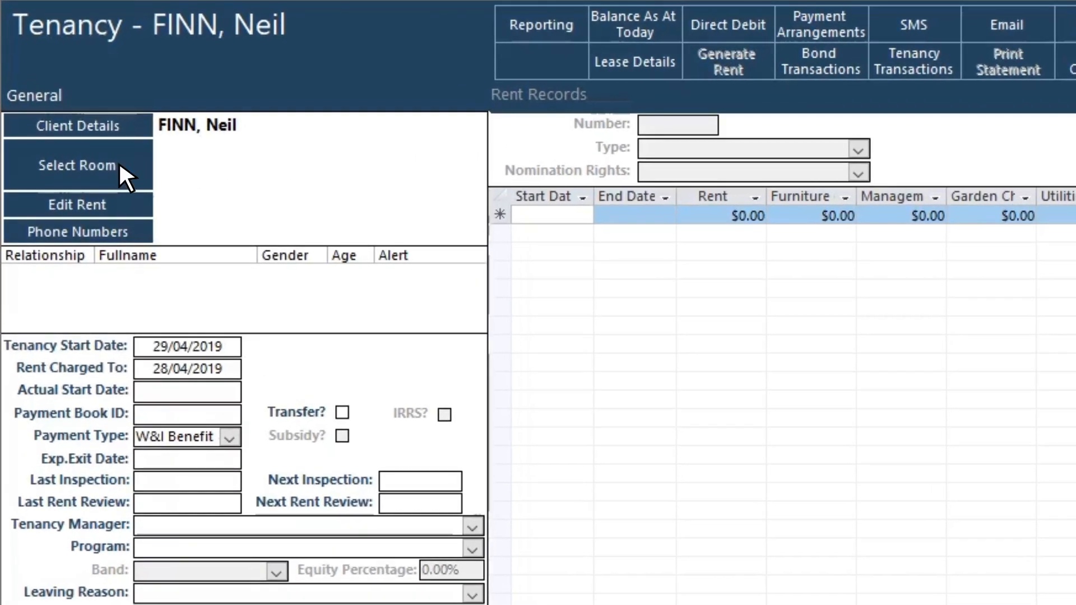
left_click(43, 110)
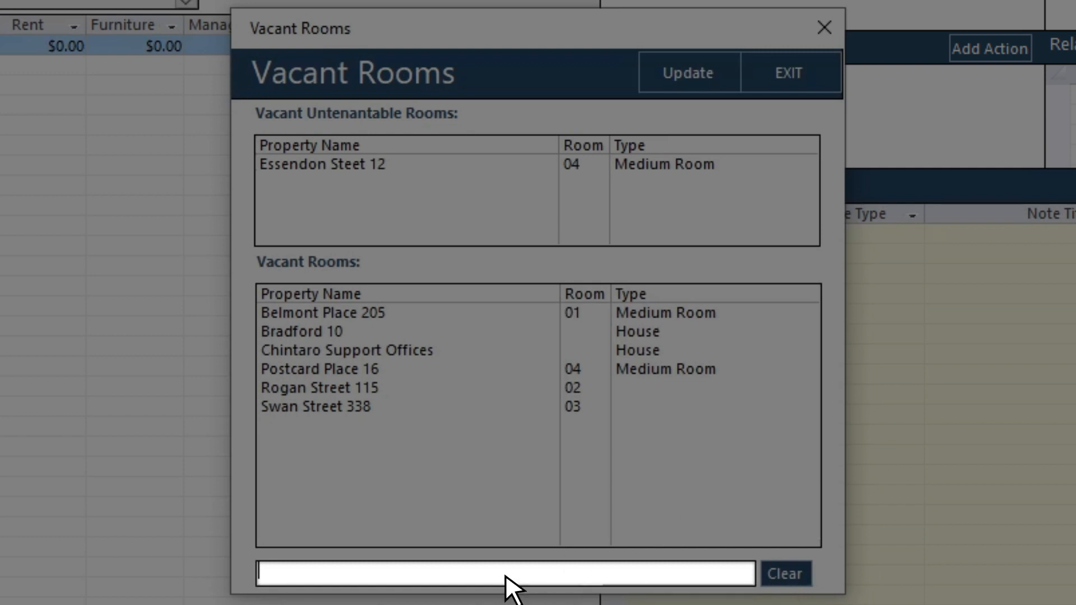
type("Bel")
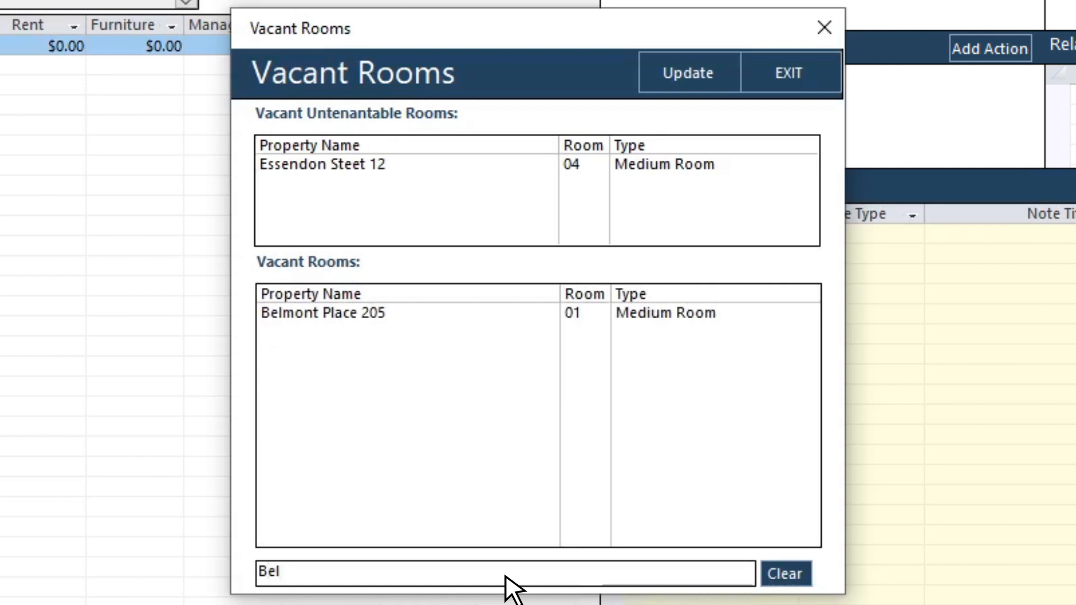
left_click(391, 314)
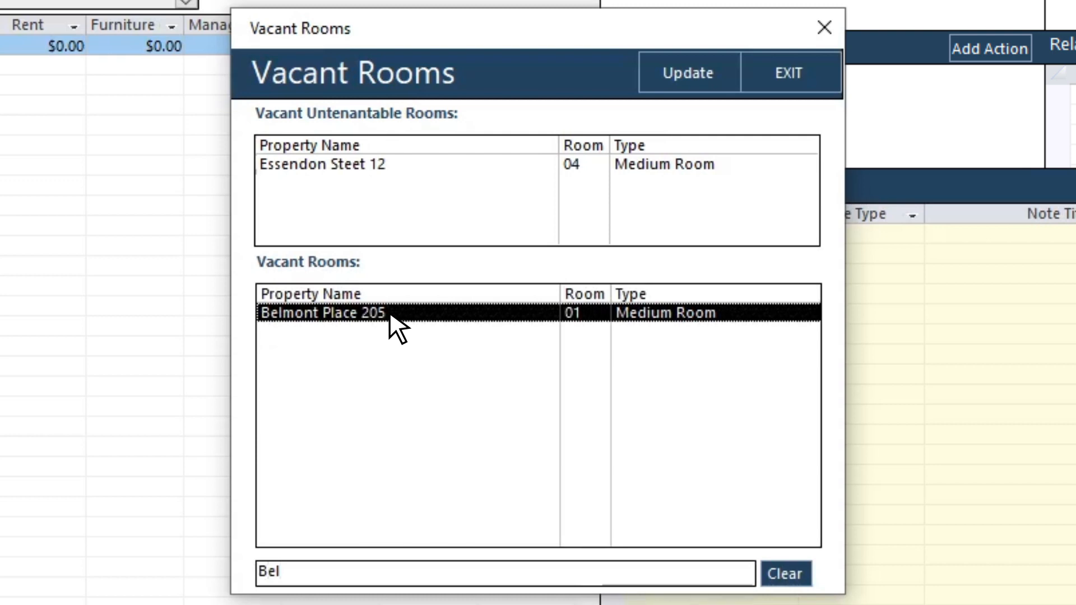
left_click(672, 87)
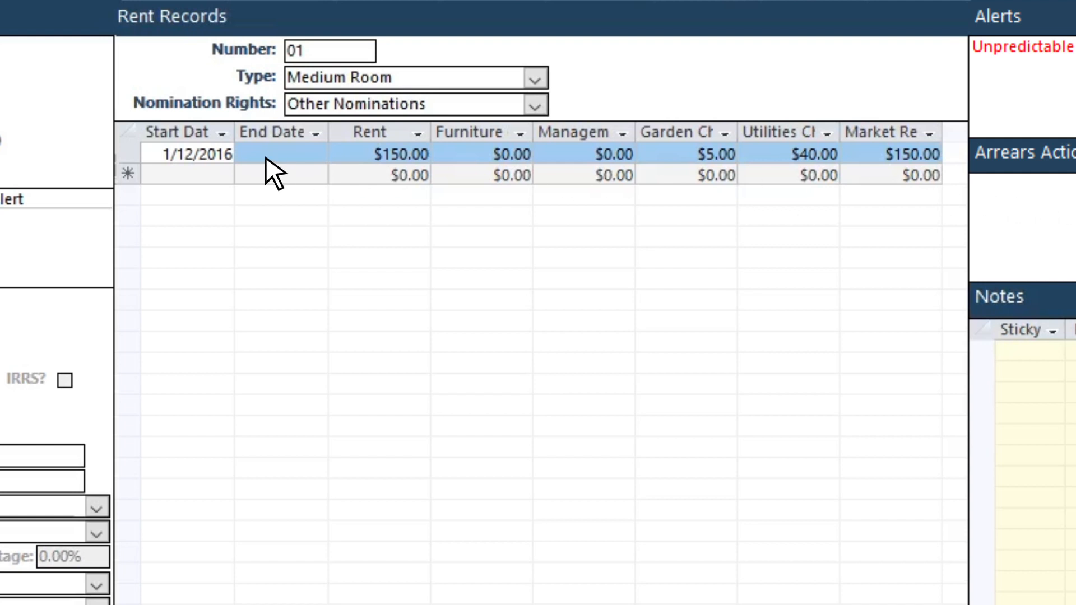
- Set the end date of the rent record starting 1/12/2016 to 30/04/2018 and acknowledge the missing-latest-record warning
left_click(197, 154)
left_click(283, 155)
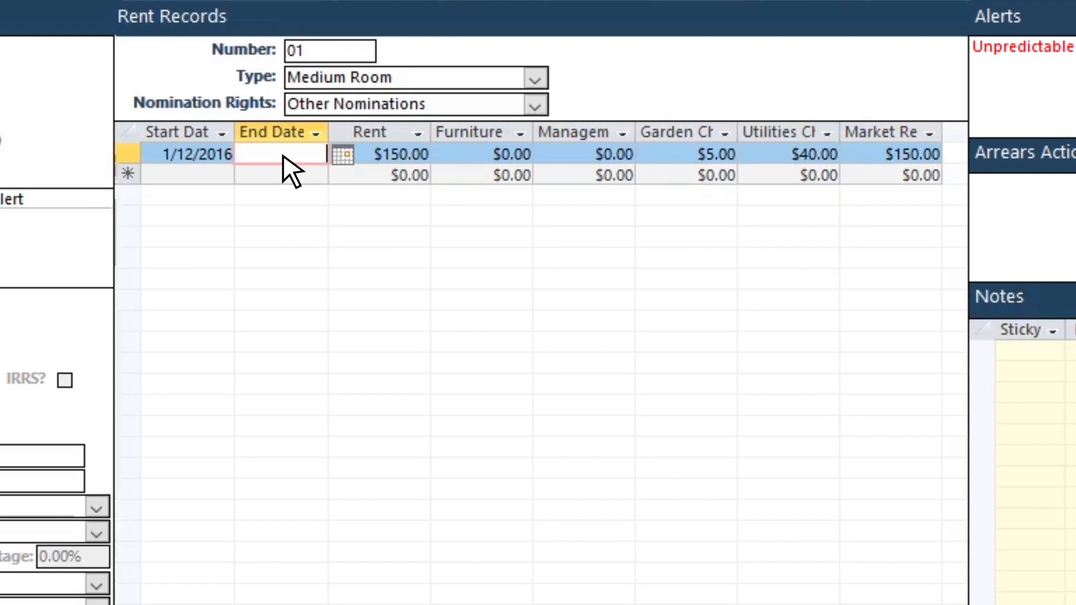
type("30/4/2018")
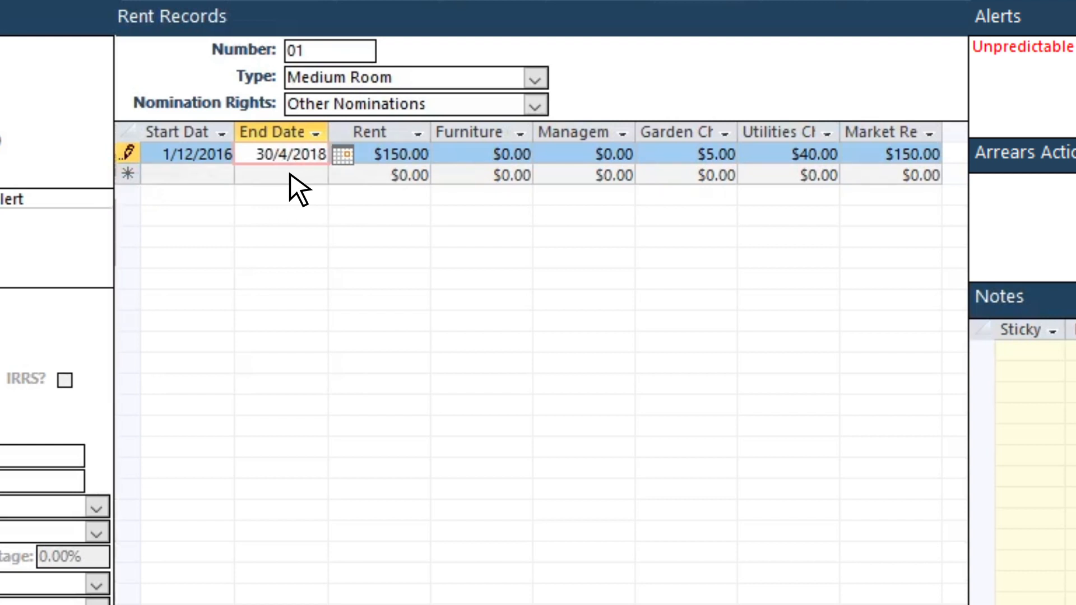
left_click(188, 178)
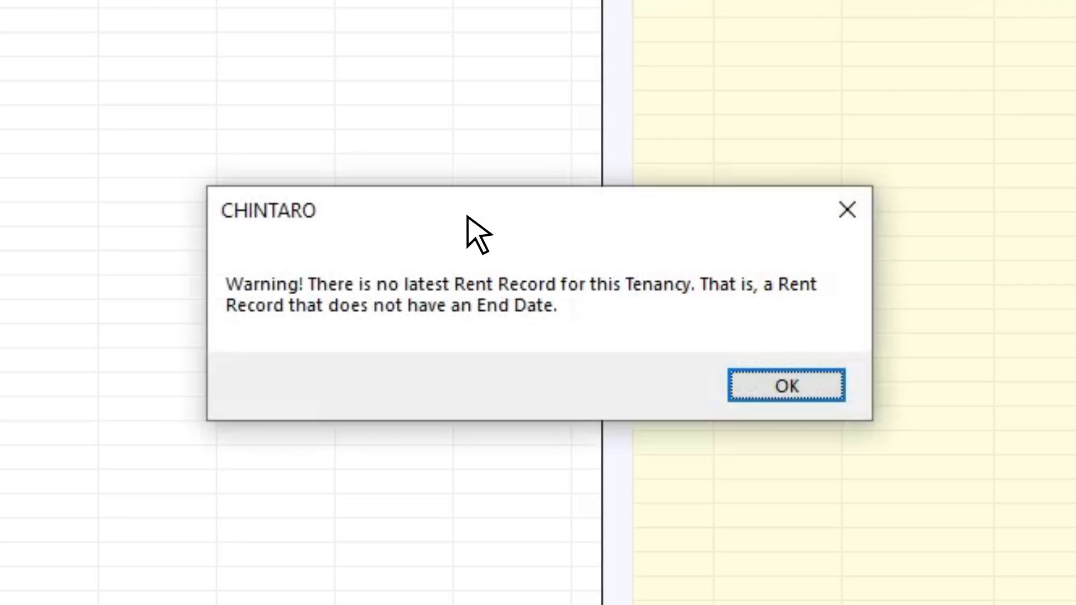
left_click(789, 385)
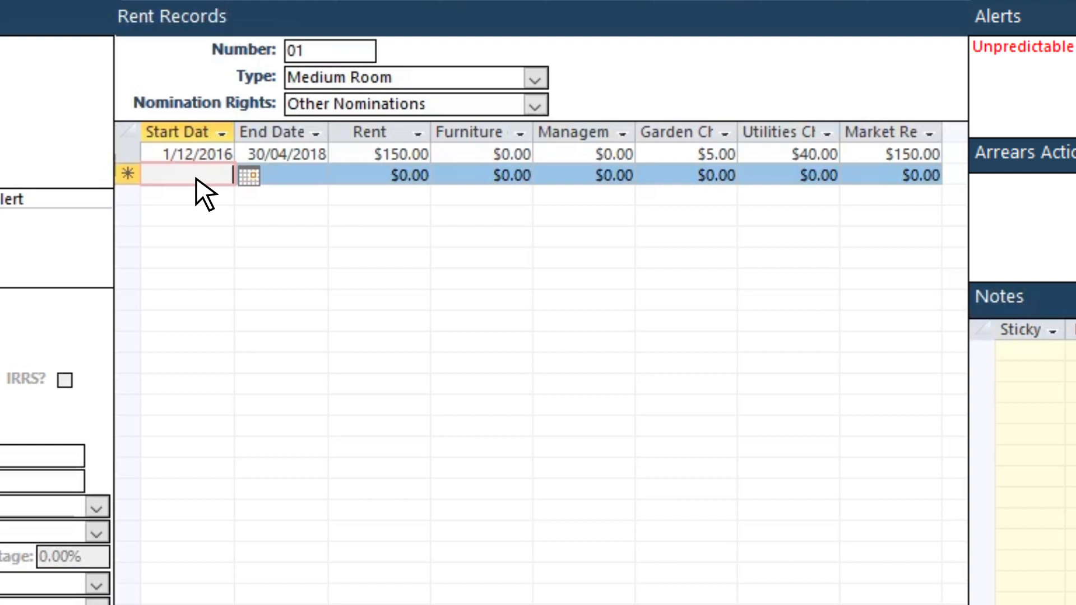
- Add a rent record starting 1/05/2018 with no end date and a rent of $150.00
type("1/")
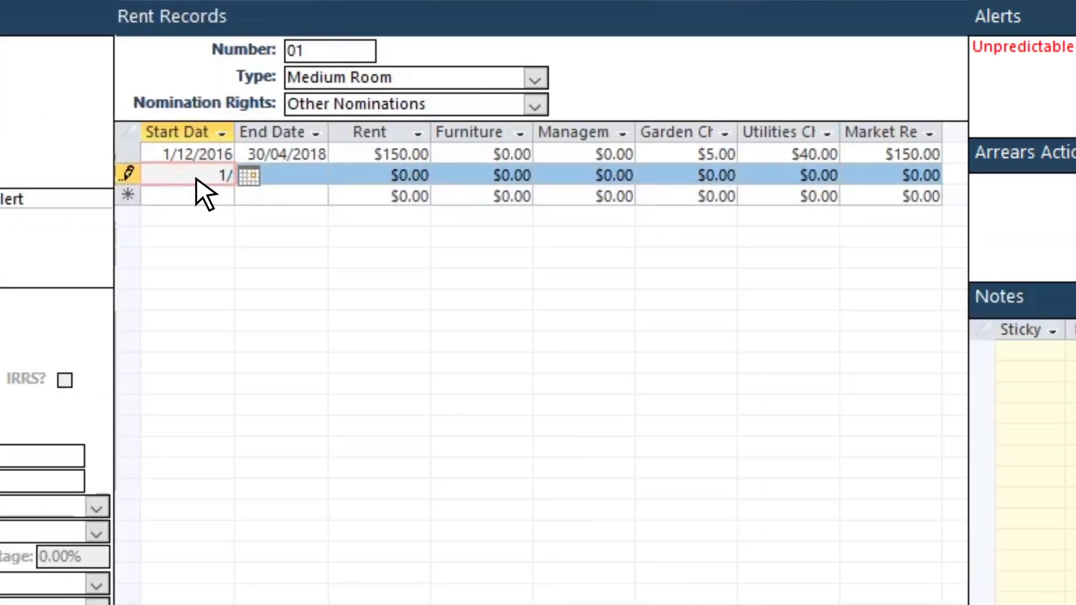
type("5/2018")
left_click(285, 179)
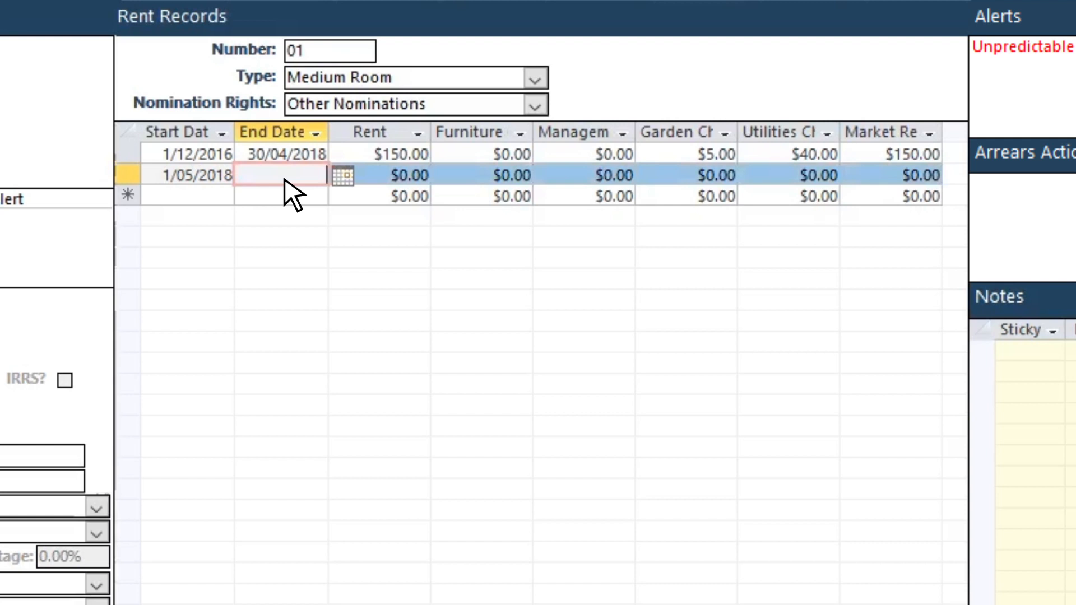
left_click(388, 180)
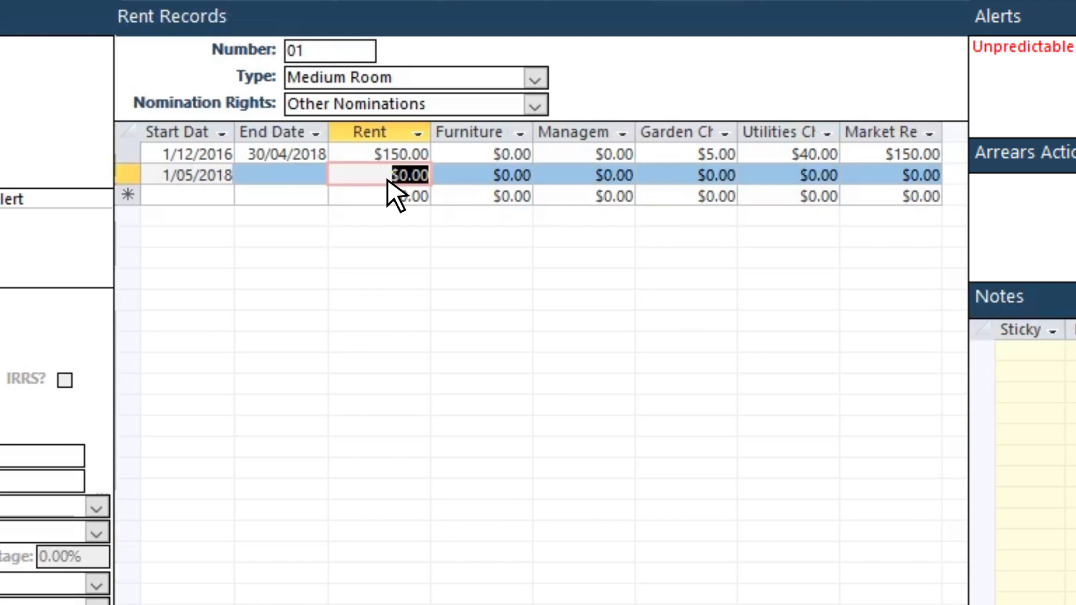
type("150")
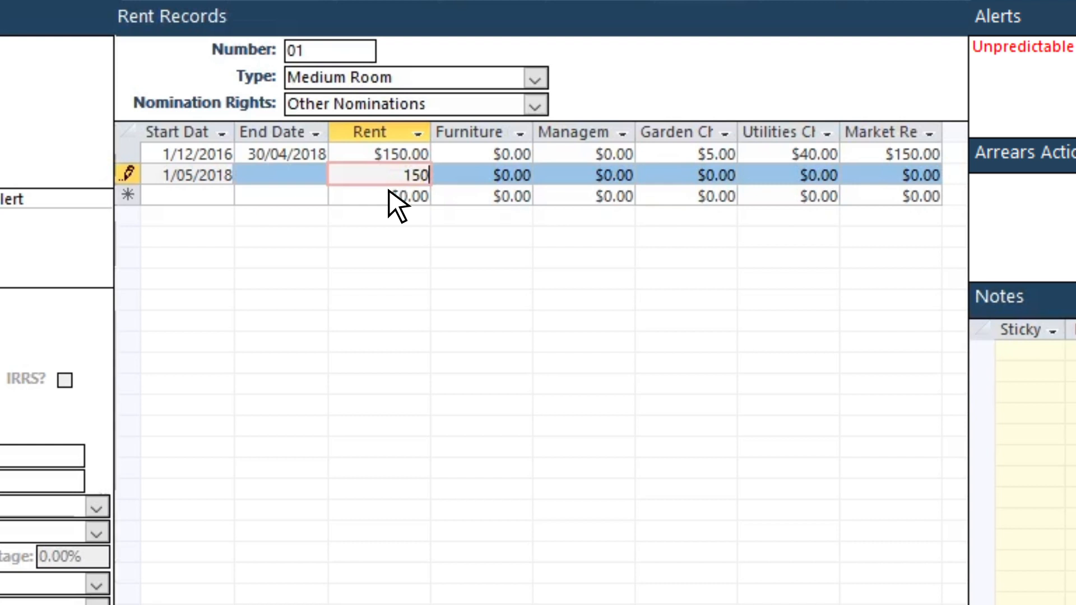
- Set the new rent record's utilities charge to $5.00 and market rent to $230.00, and save the record
key("Tab")
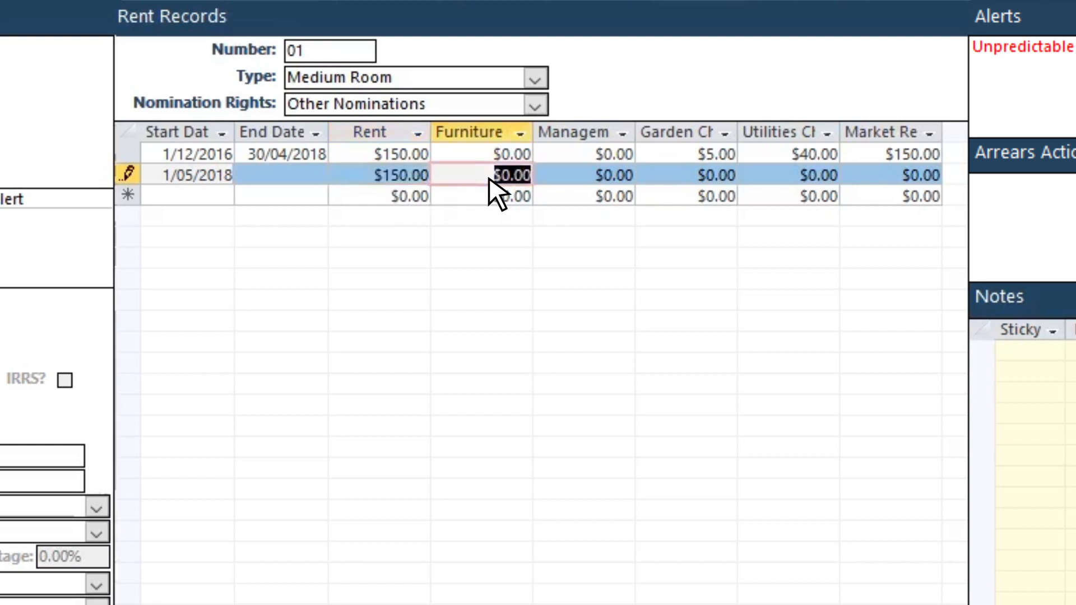
key("Tab")
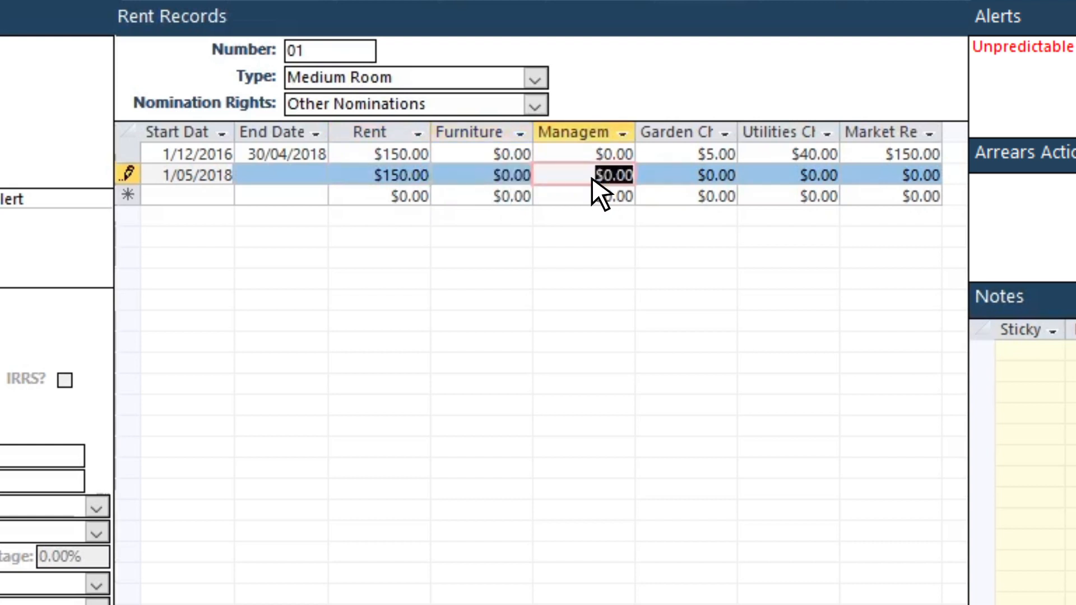
key("Tab")
key("Tab")
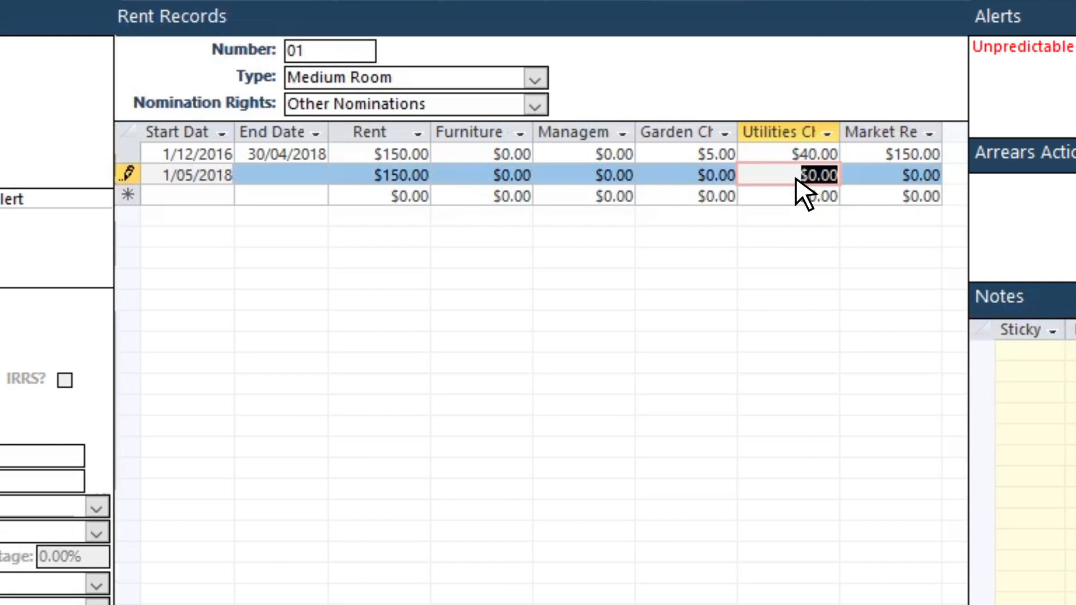
type("5.00")
key("Tab")
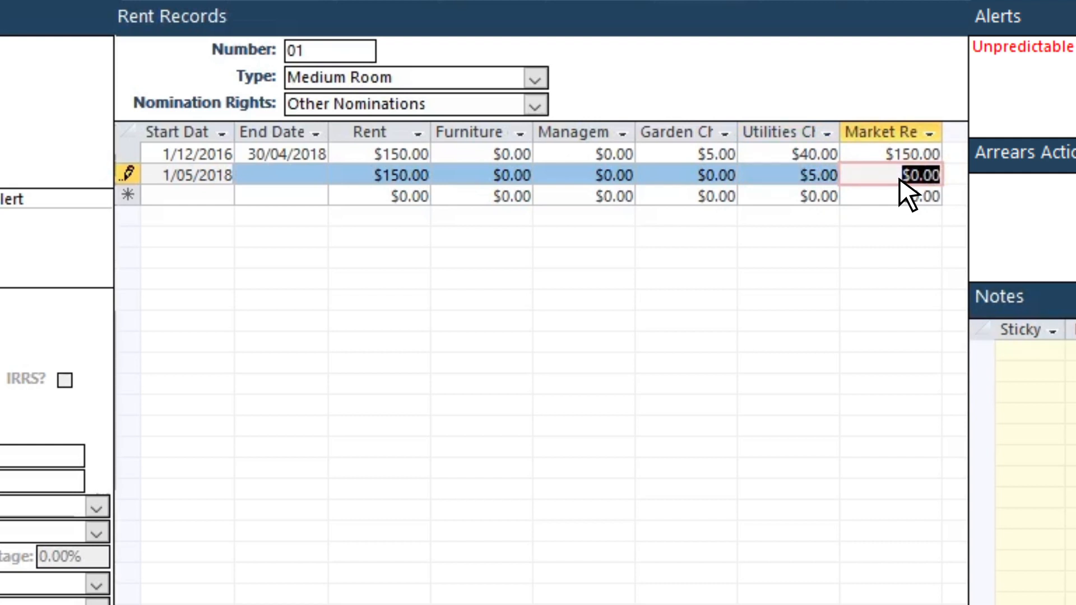
type("230")
key("shift+Return")
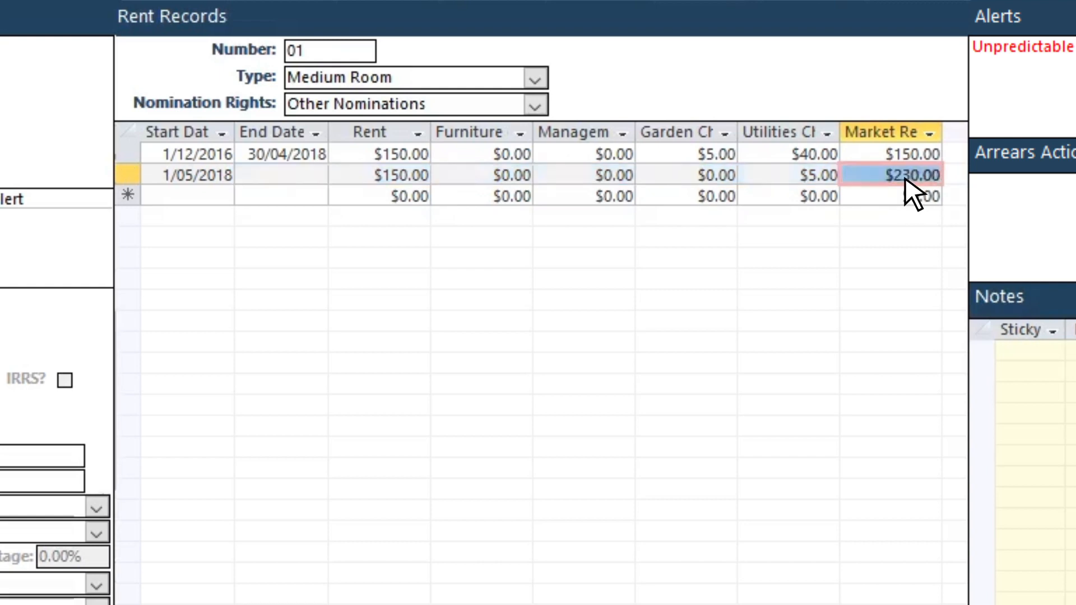
- Clear the market rent in the 1/05/2018 rent record and re-enter it as $230.00
double_click(904, 176)
key("BackSpace")
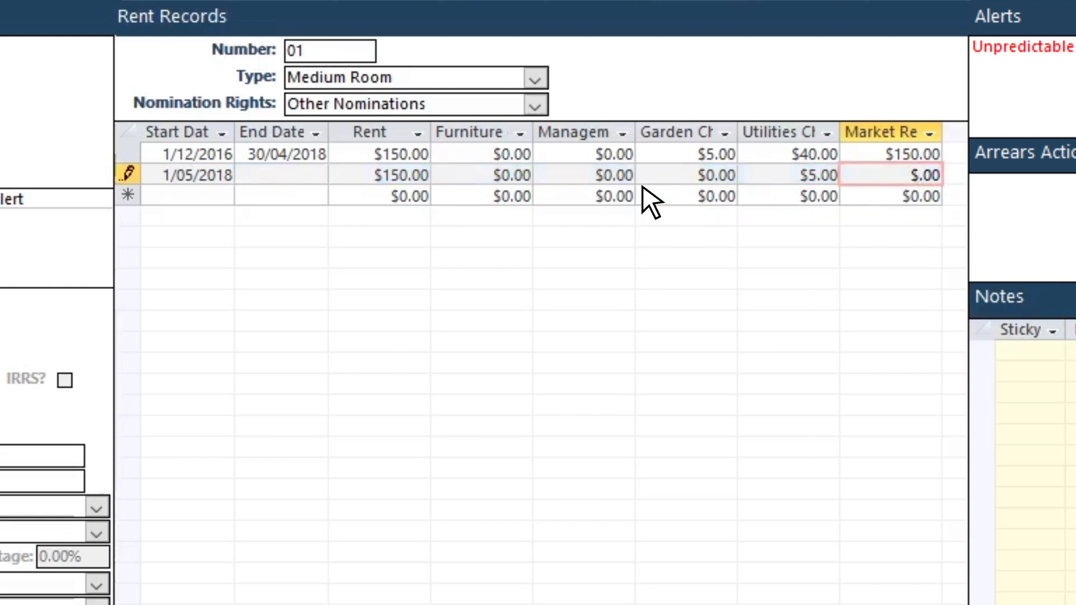
left_click(218, 196)
left_click(728, 382)
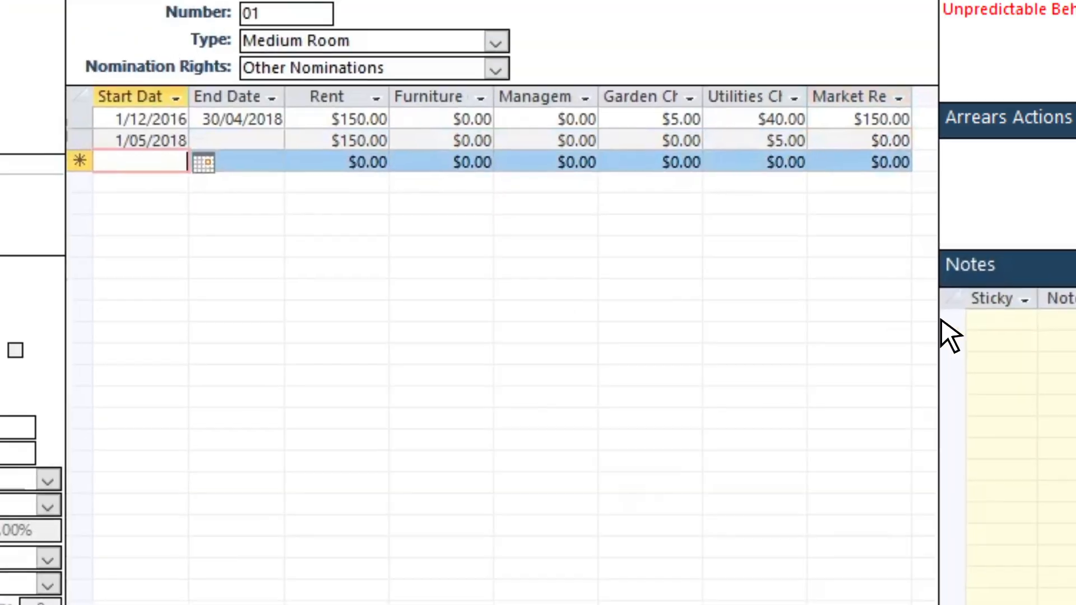
left_click(892, 140)
key("BackSpace")
type("230")
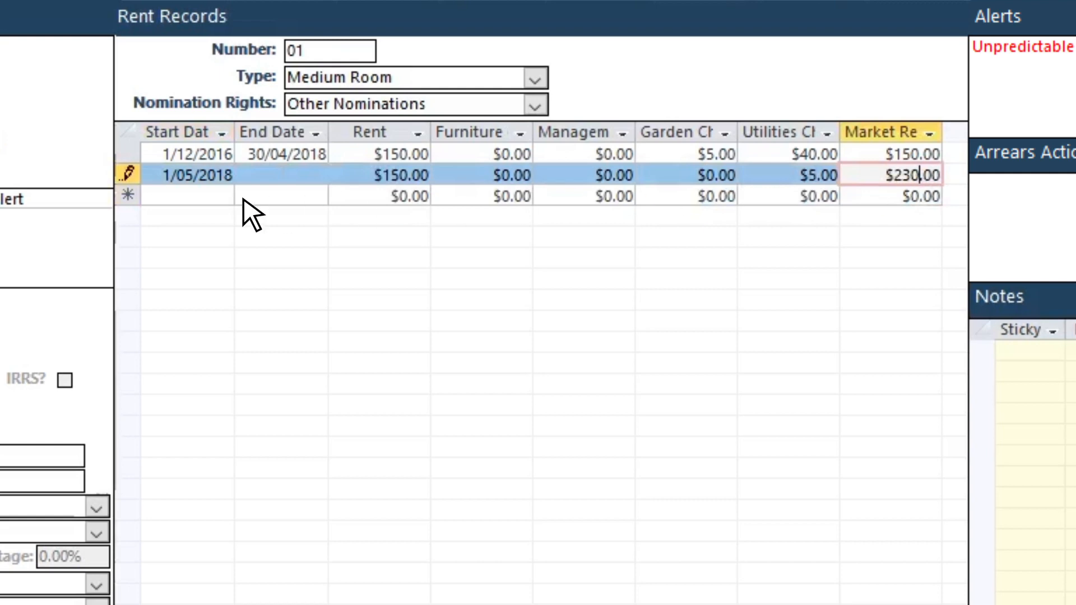
left_click(219, 197)
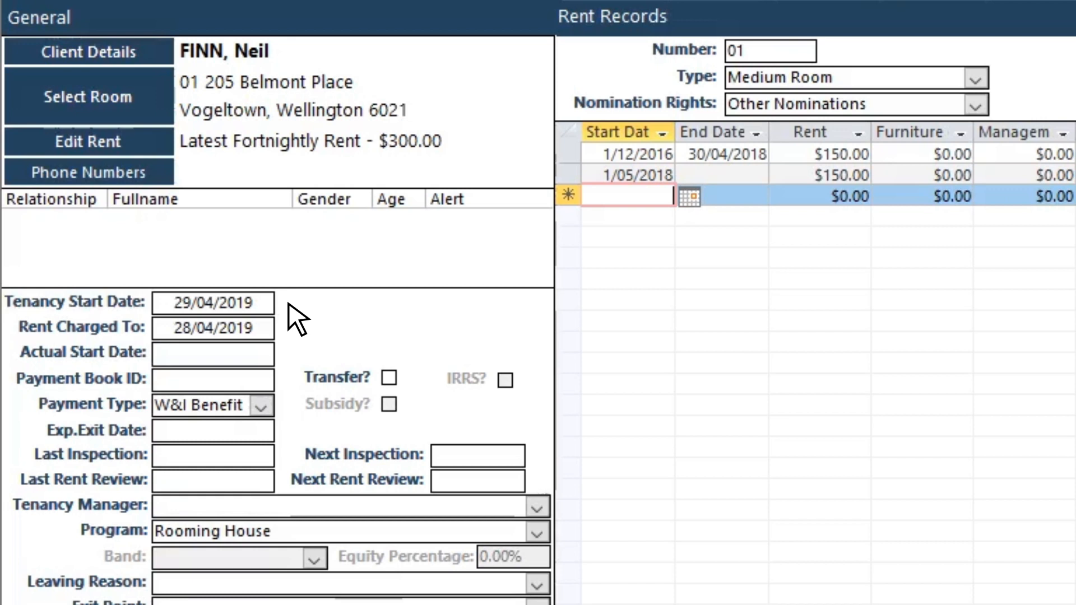
- Change the tenancy start date to 01/05/2018
left_click_drag(255, 305, 186, 306)
key("Delete")
type("01/")
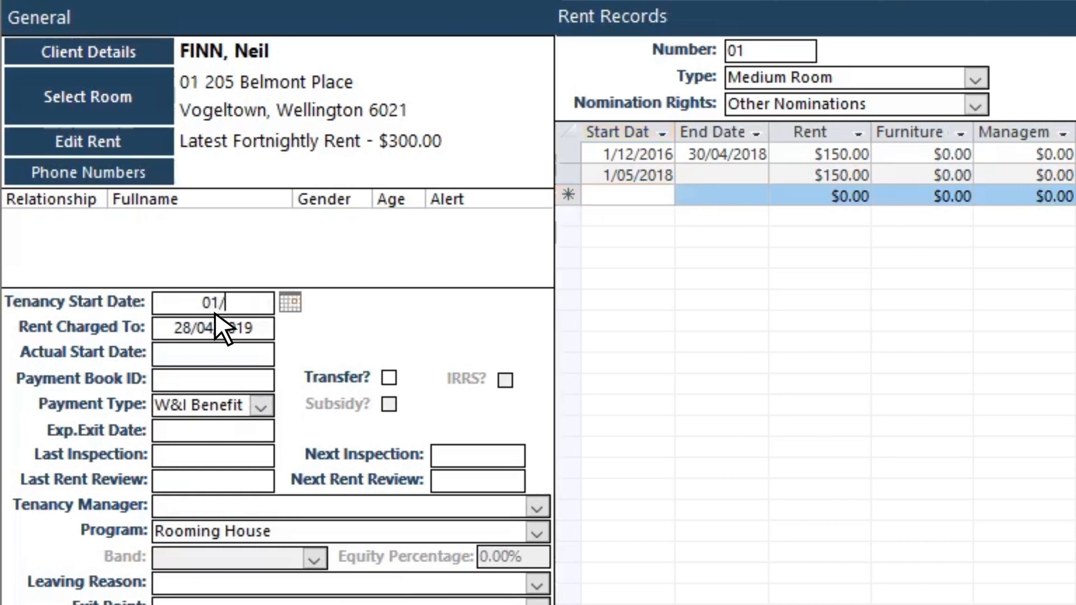
type("05/2018")
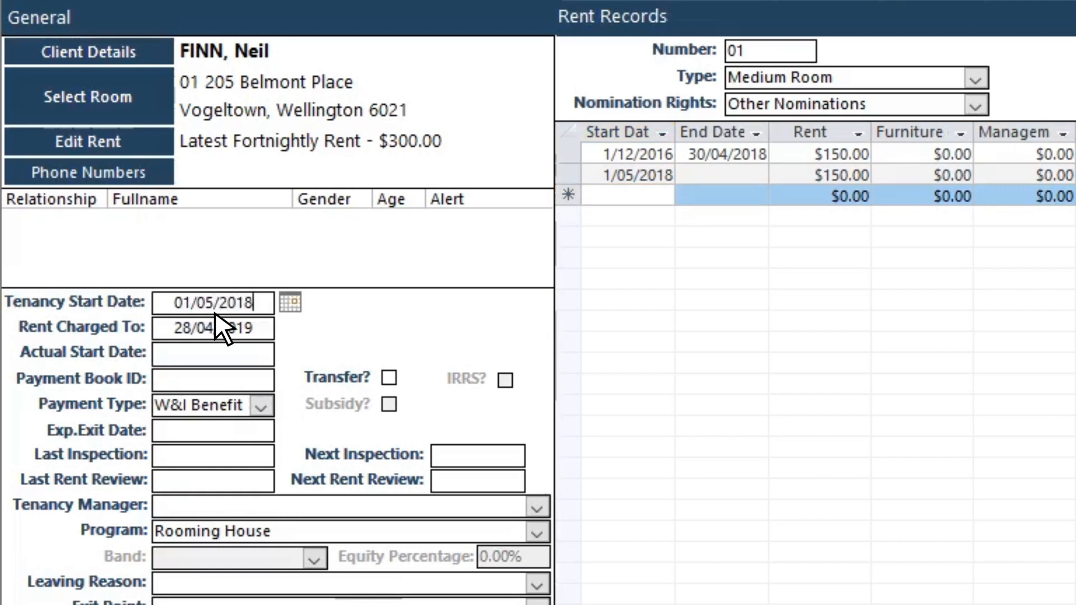
left_click(214, 358)
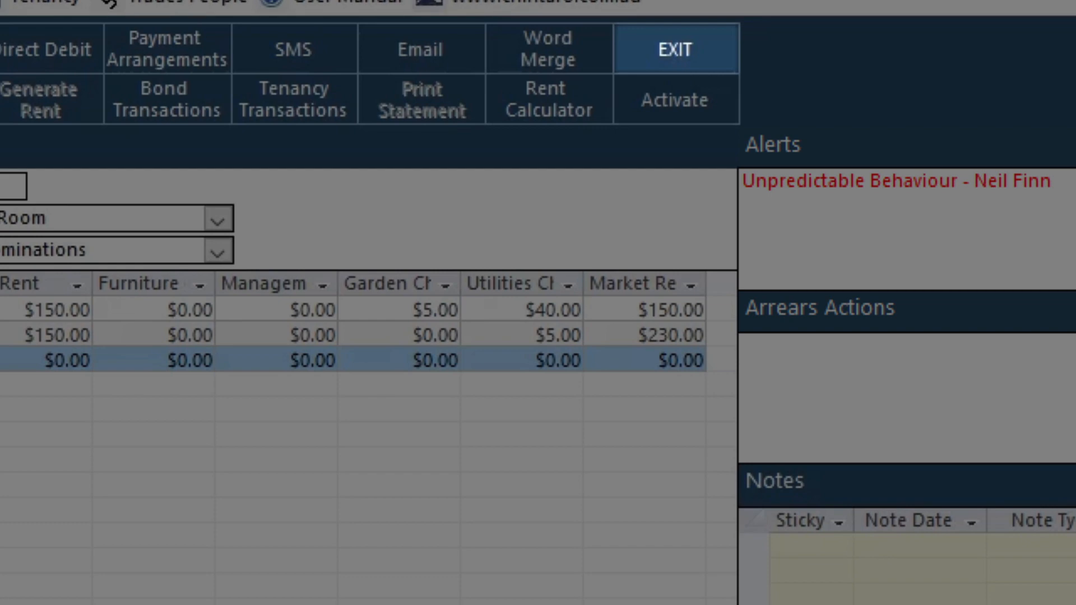
- Try to exit the tenancy, decline leaving without saving, and activate the tenancy
left_click(679, 56)
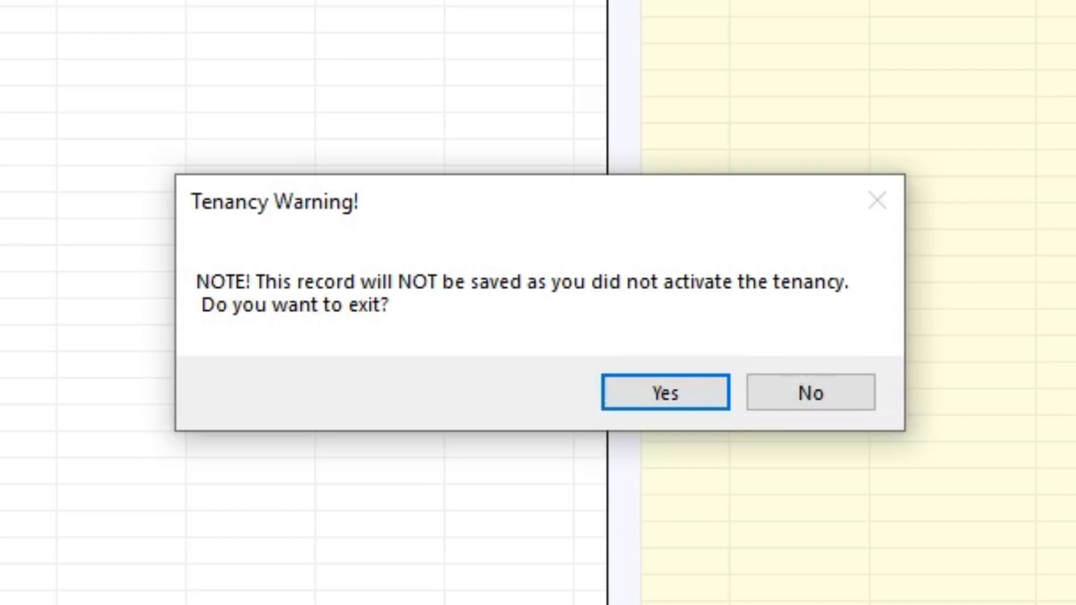
left_click(812, 394)
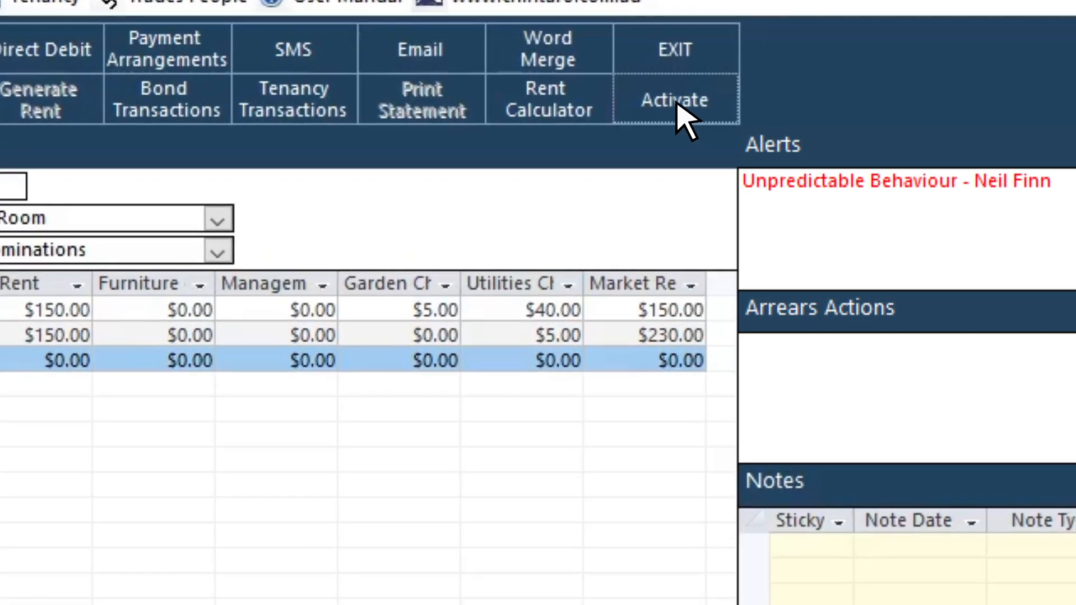
left_click(543, 58)
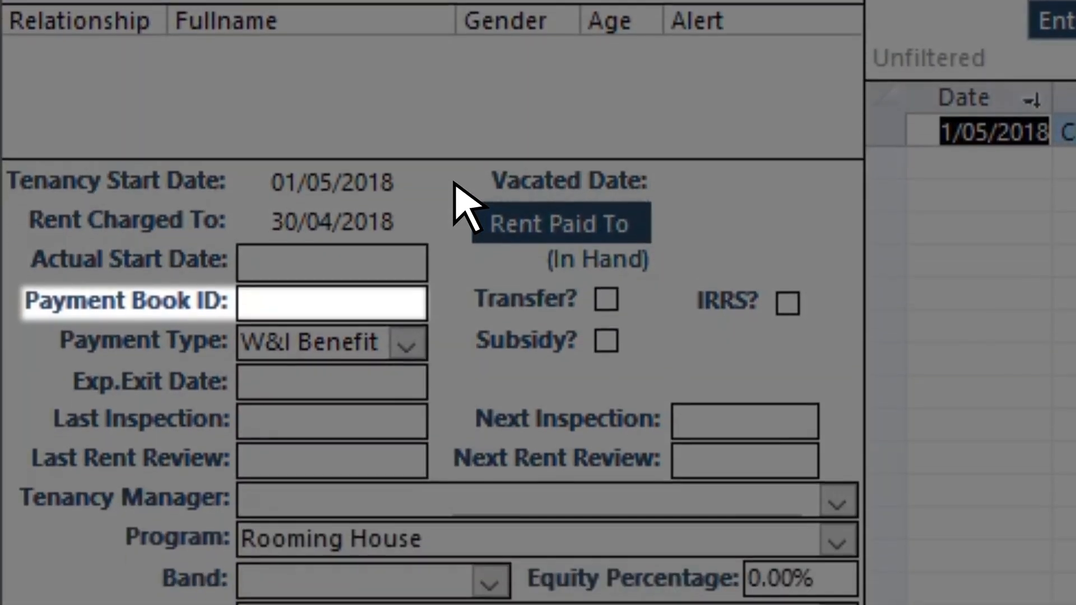
- Mark the activated tenancy as IRRS, leaving the payment book ID blank
left_click(335, 305)
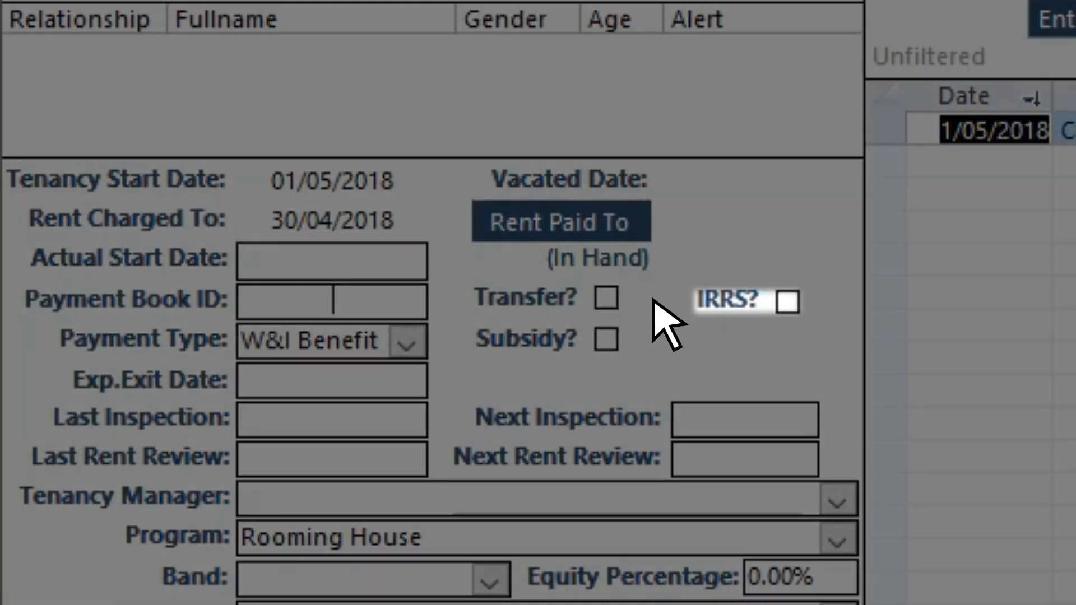
left_click(789, 303)
left_click(788, 303)
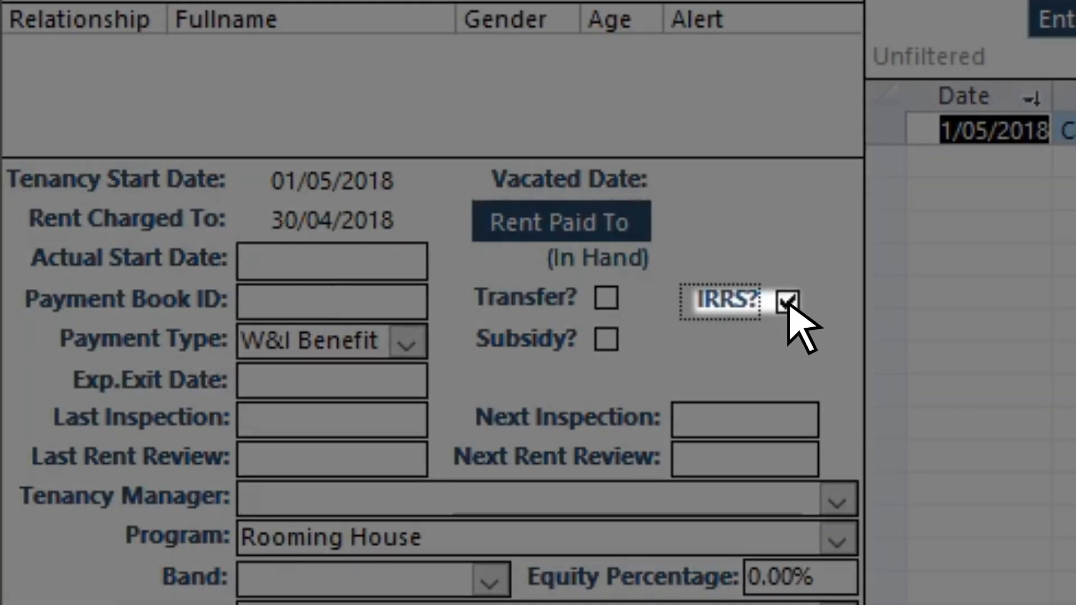
- Clear the tenancy's IRRS mark and view the available payment types, keeping W&I Benefit
left_click(788, 303)
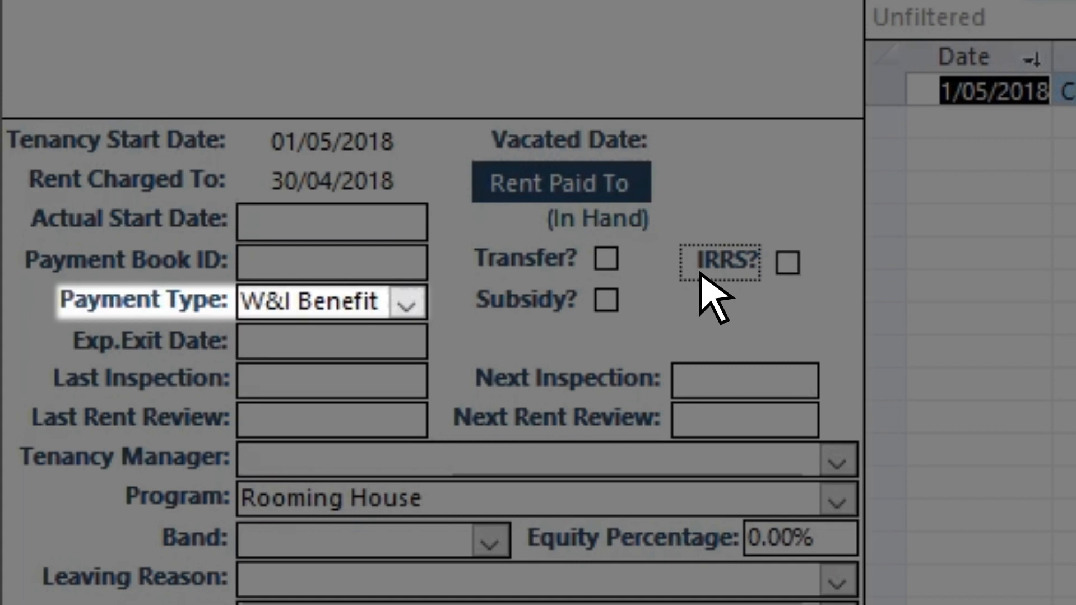
left_click(406, 303)
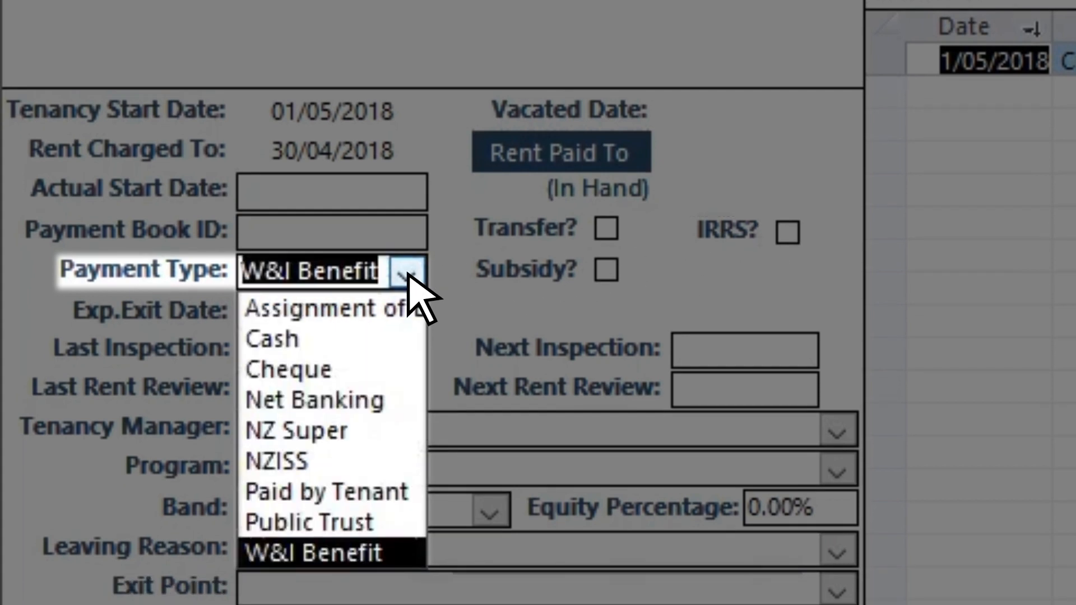
left_click(408, 274)
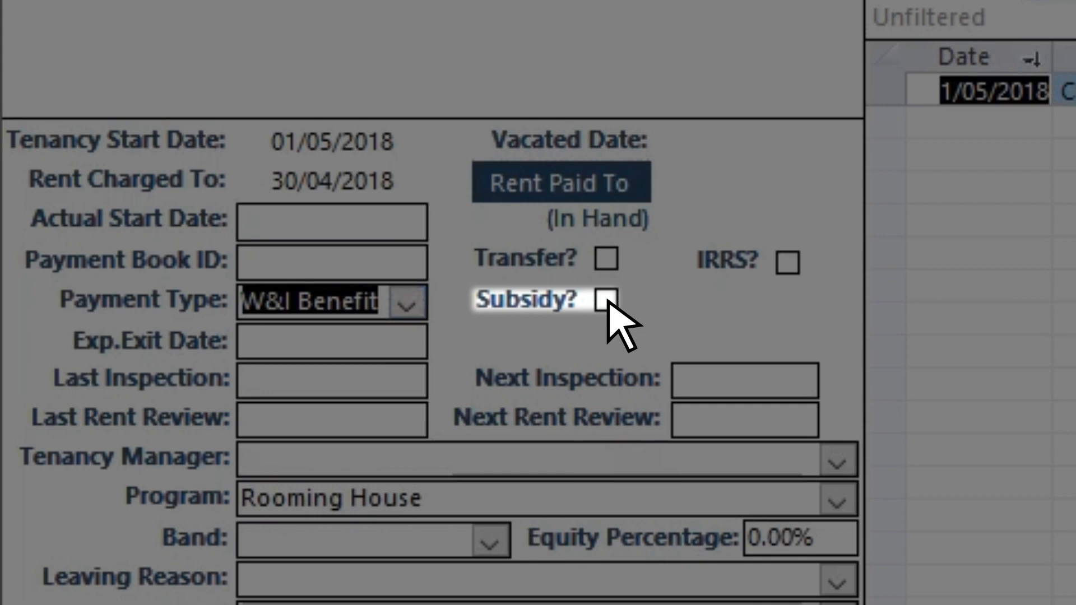
- Mark the tenancy as having a subsidy and clear that mark again
left_click(607, 301)
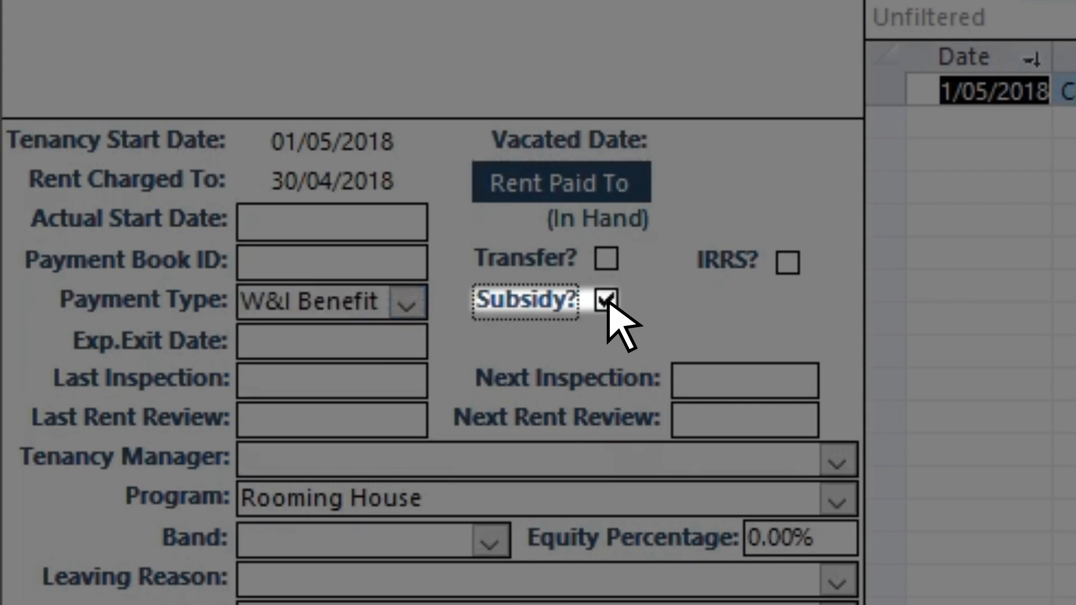
left_click(606, 301)
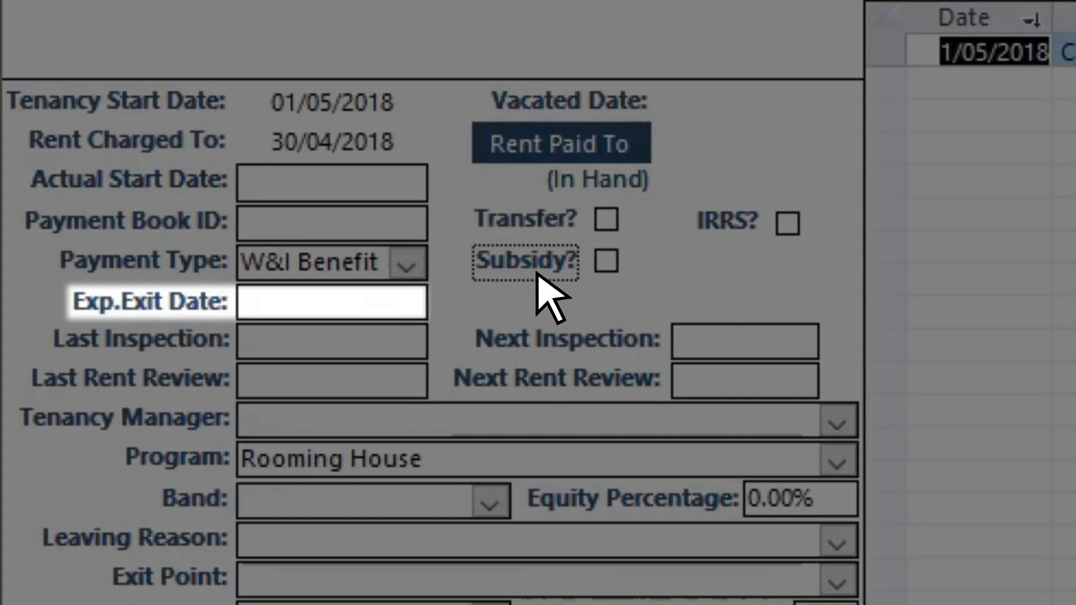
- Leave both inspection dates and the last rent review blank, and set the next rent review to 01/10/2019
left_click(335, 344)
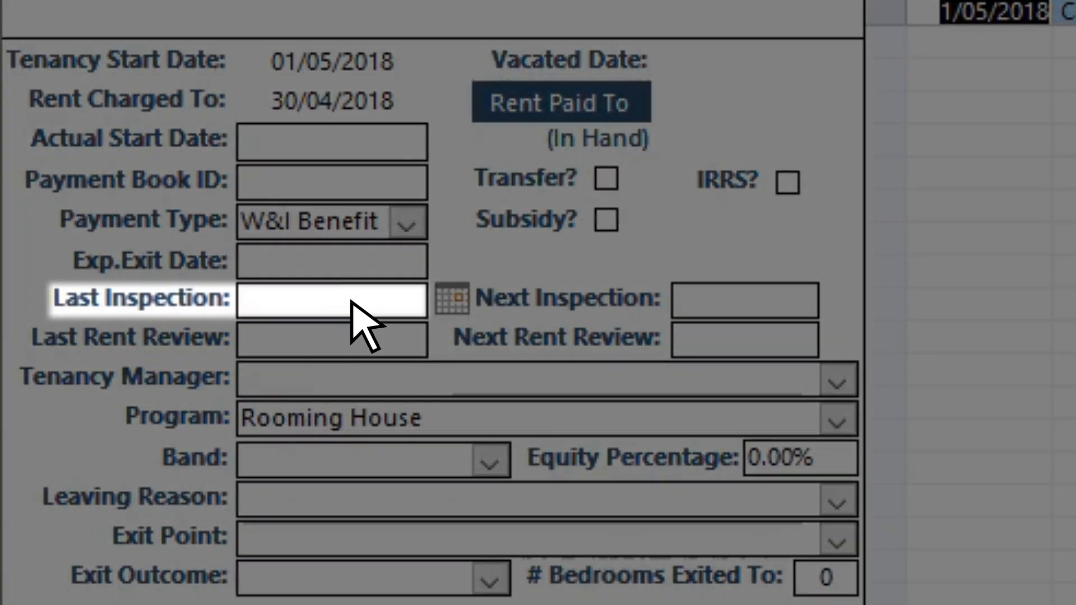
left_click(746, 301)
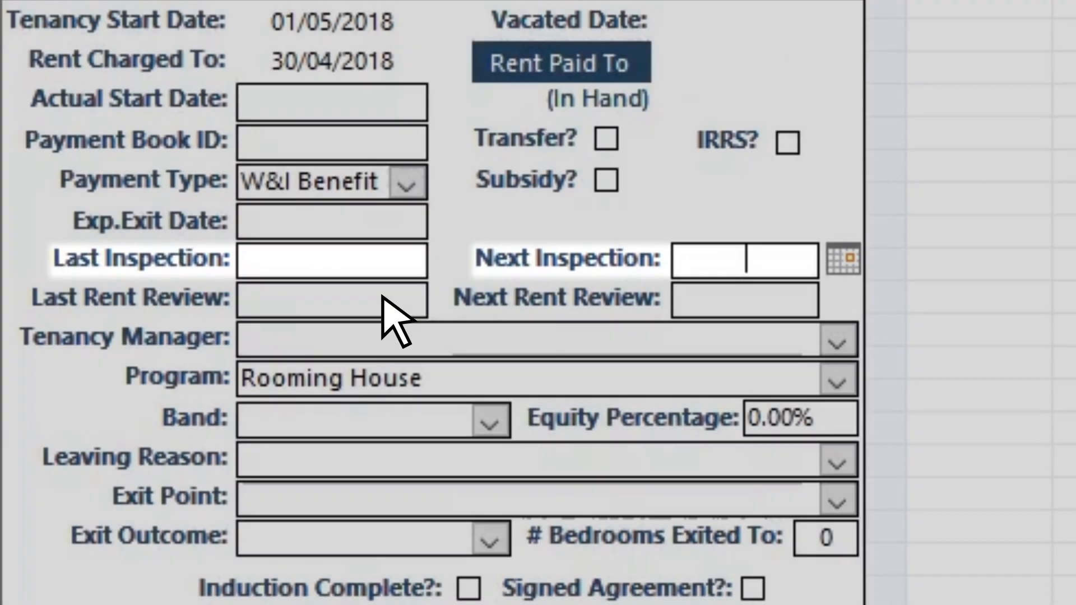
left_click(337, 338)
left_click(747, 340)
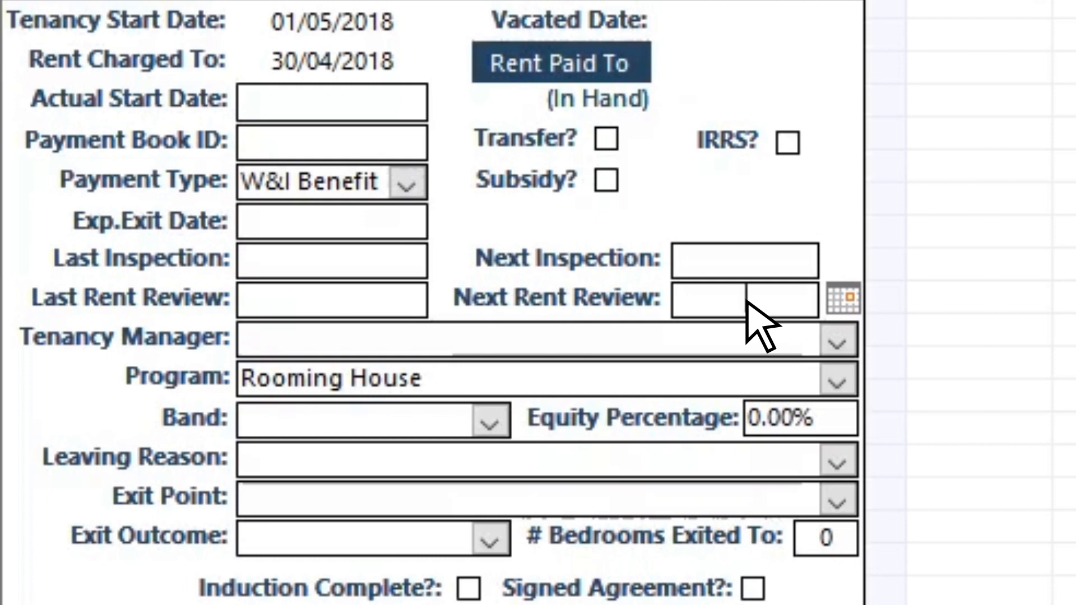
left_click(843, 297)
left_click(833, 342)
left_click(834, 342)
left_click(834, 342)
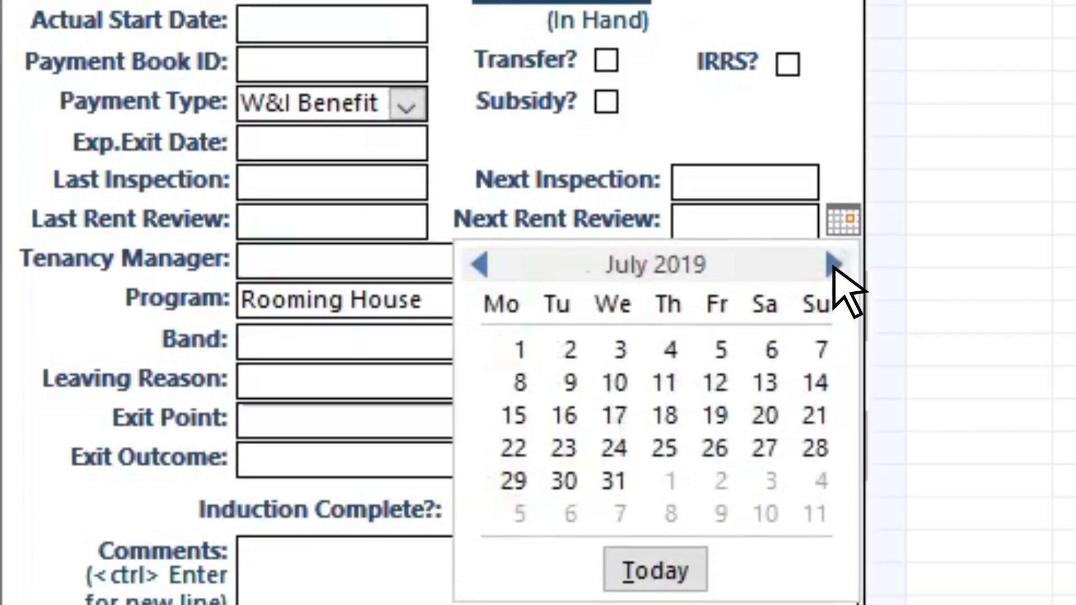
left_click(834, 264)
left_click(833, 264)
left_click(834, 263)
left_click(564, 350)
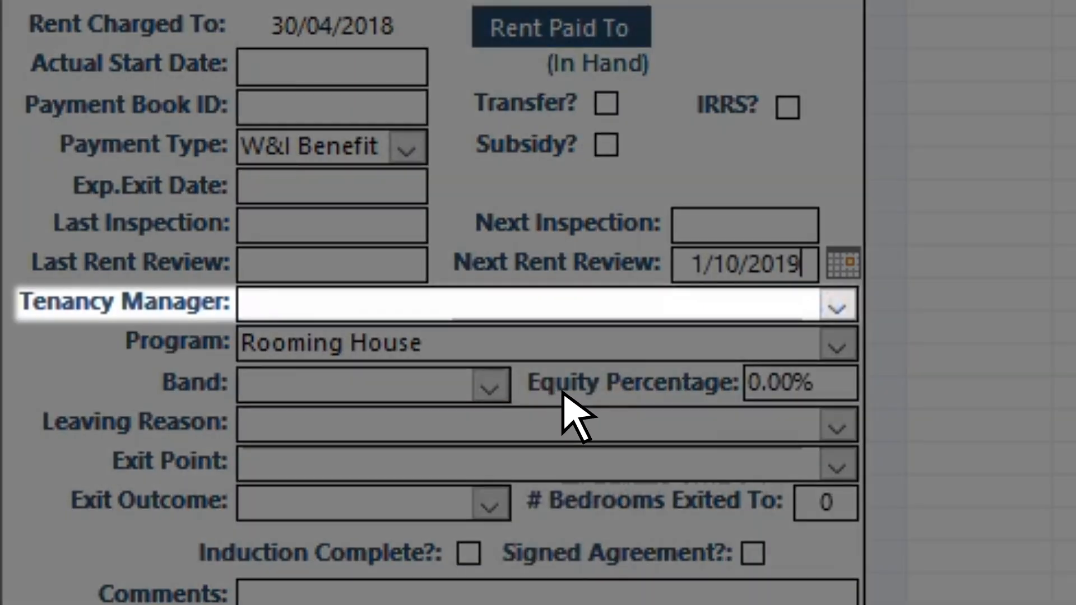
- Assign the last listed staff member as tenancy manager and set the program to Planned & Crisis Respite
left_click(838, 306)
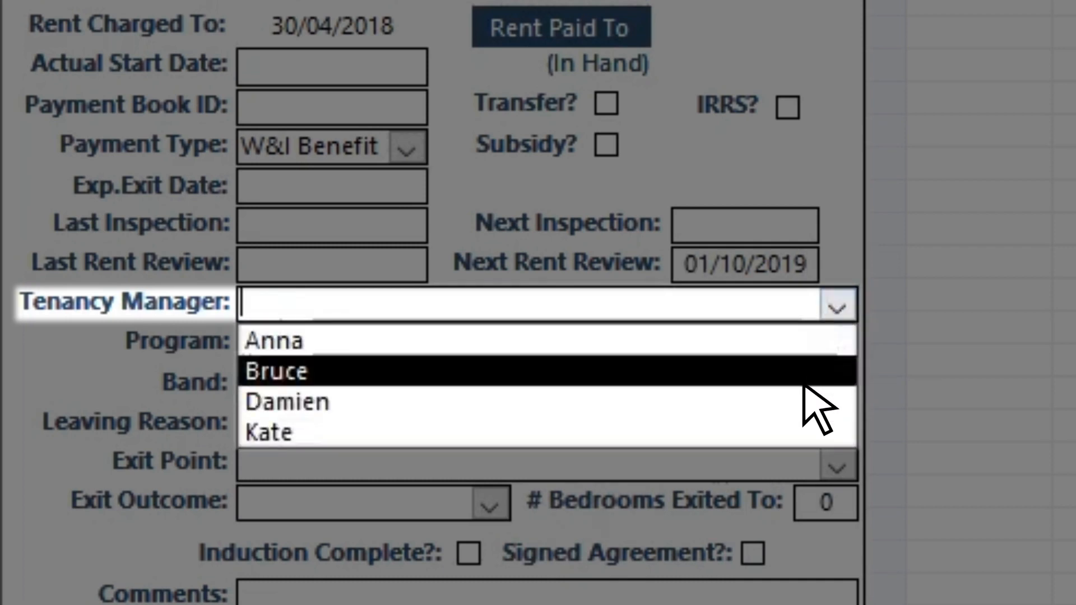
left_click(782, 434)
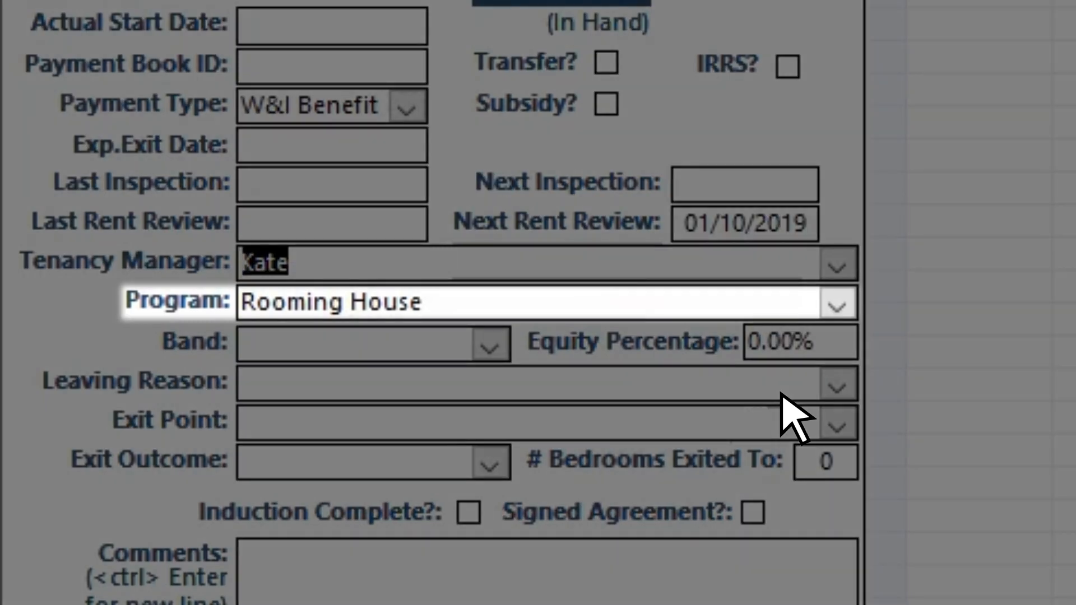
left_click(838, 305)
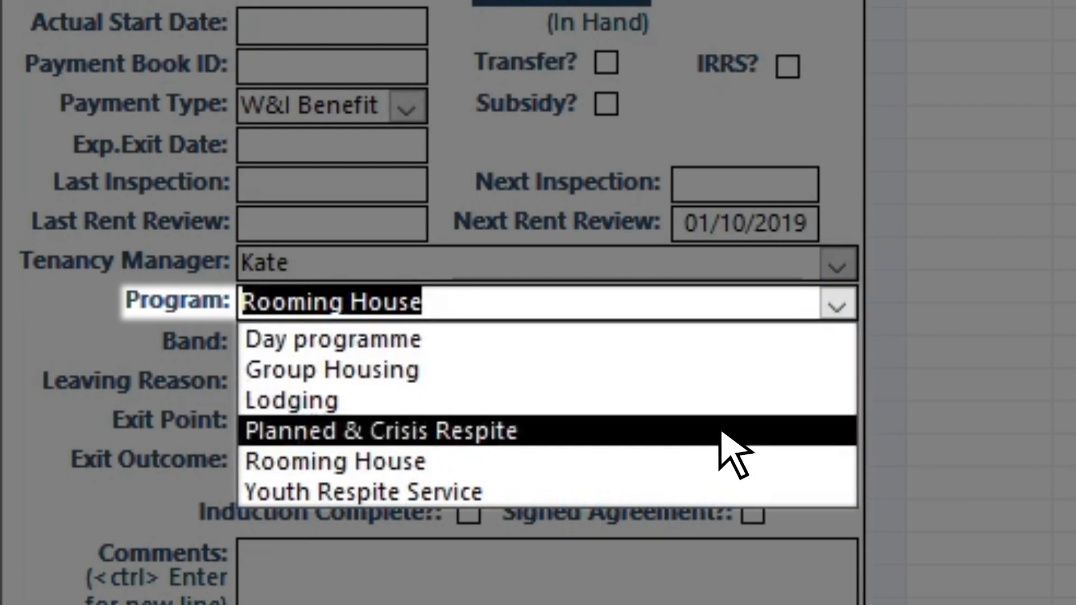
left_click(722, 432)
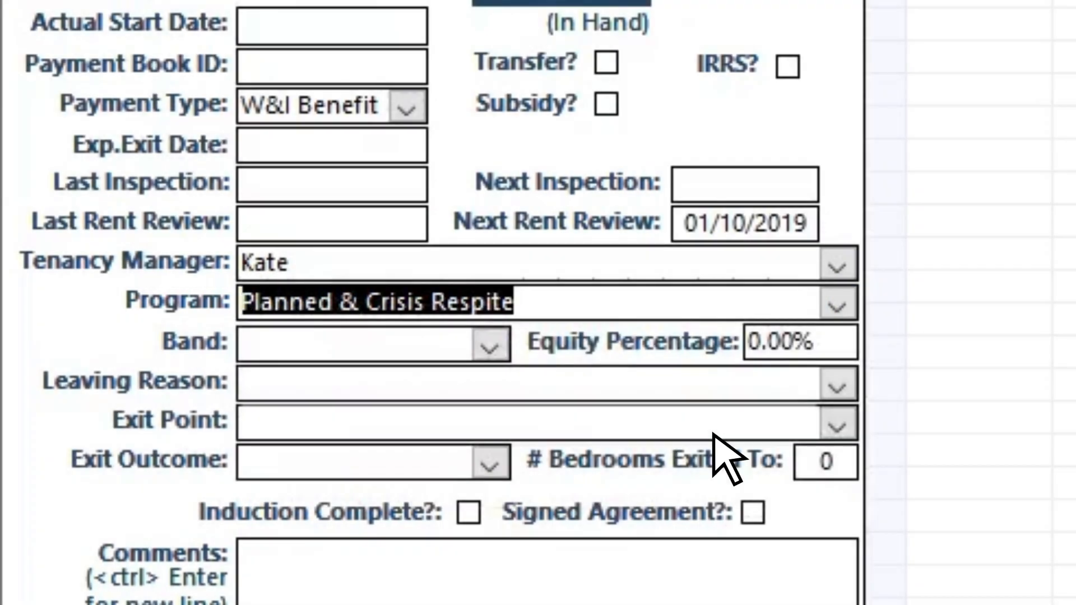